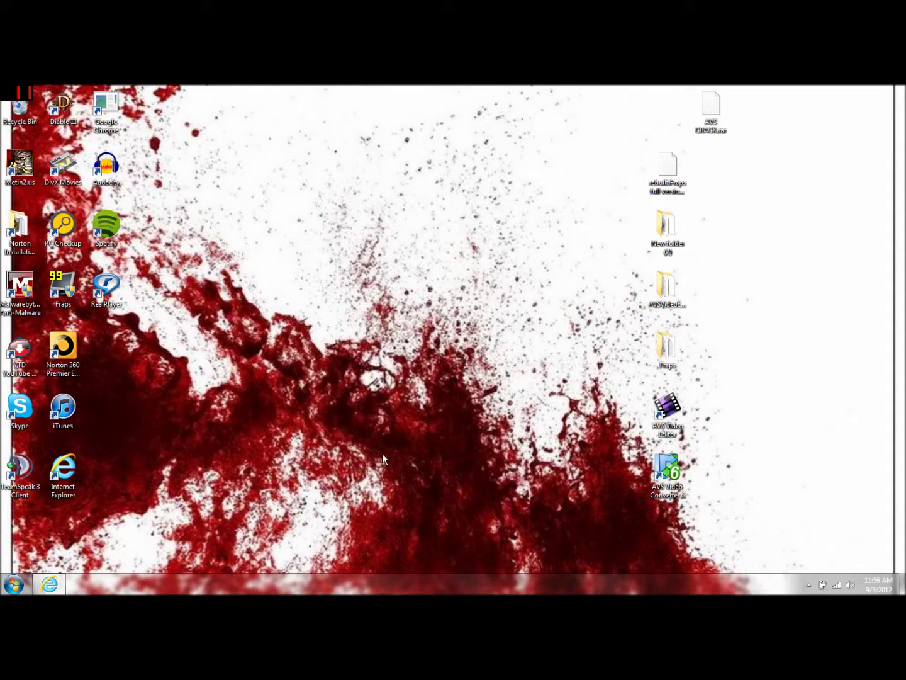
pyautogui.click(13, 587)
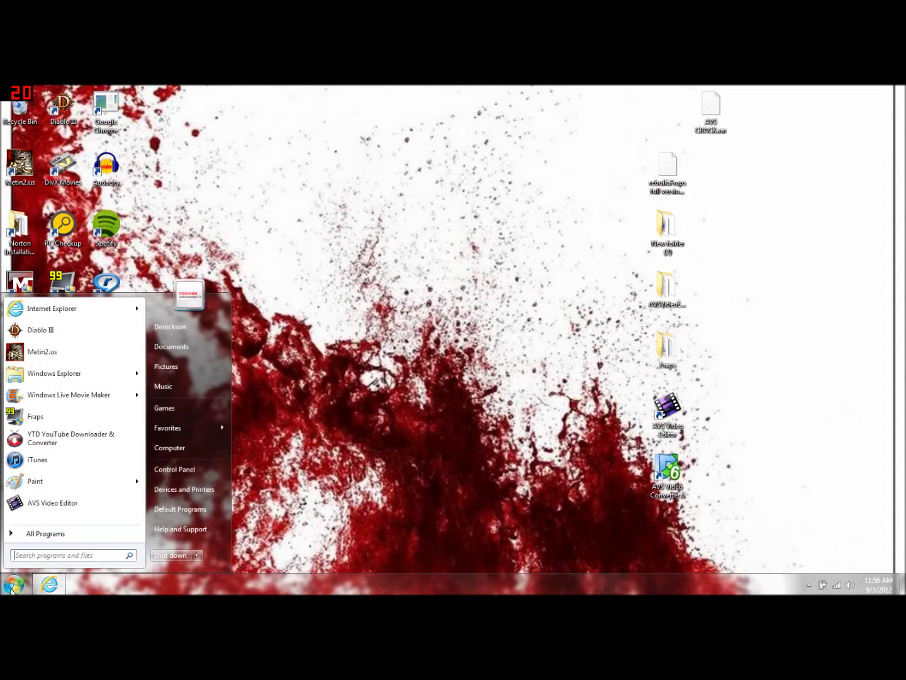
pyautogui.click(65, 535)
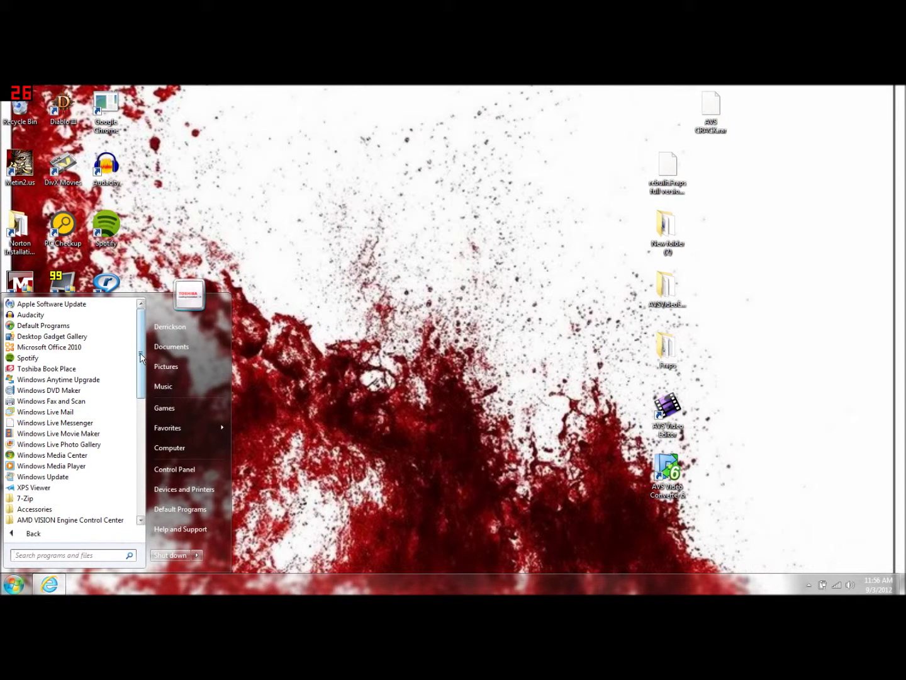
pyautogui.moveTo(142, 343); pyautogui.dragTo(155, 472)
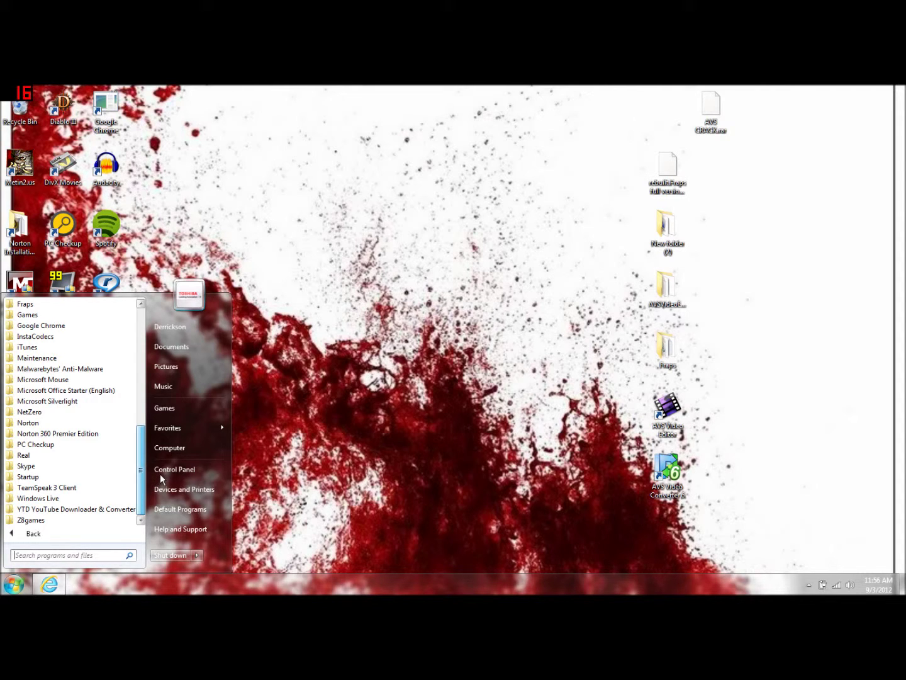
pyautogui.scroll(10, 160, 465)
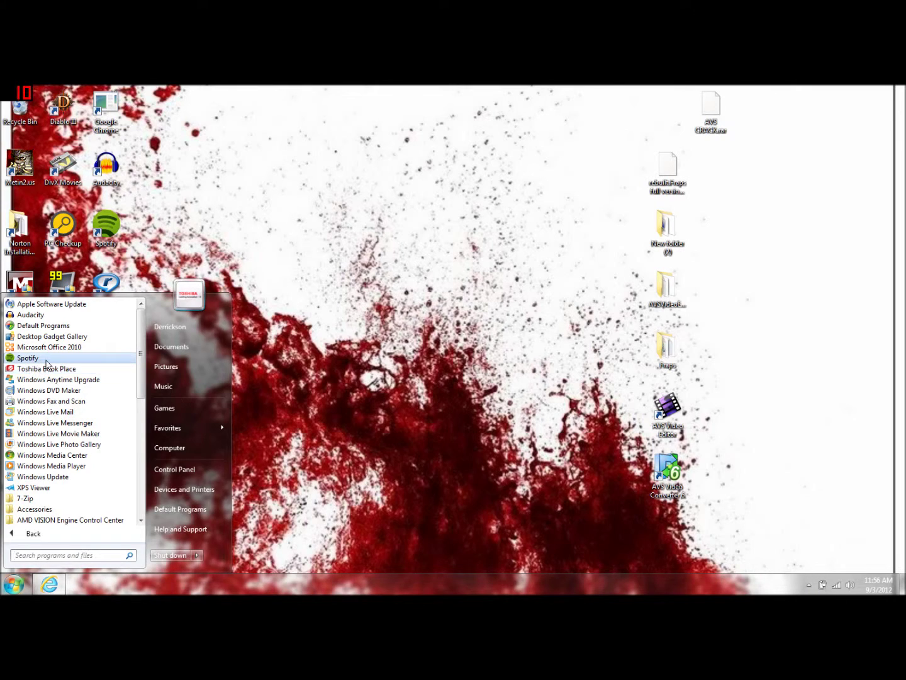
pyautogui.click(250, 344)
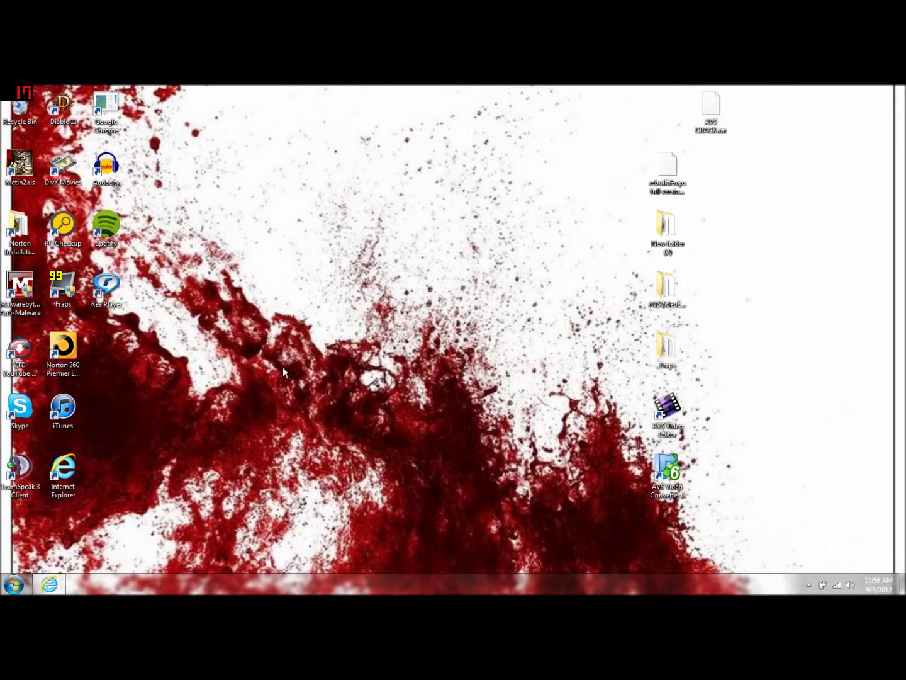
# Open a Command Prompt window and change to the drive's root directory with cd\
pyautogui.click(14, 584)
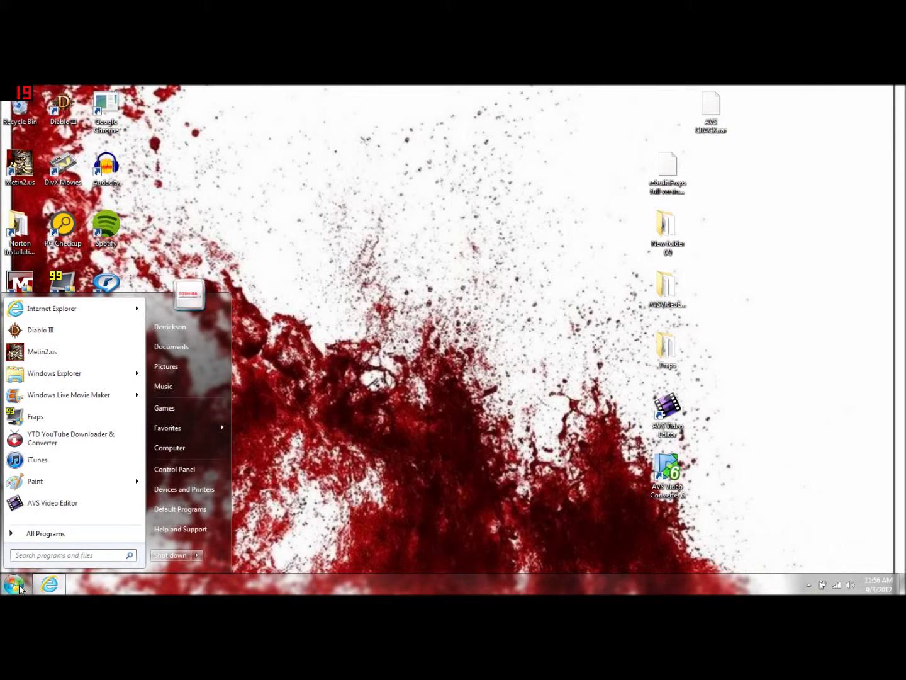
pyautogui.write('cmd')
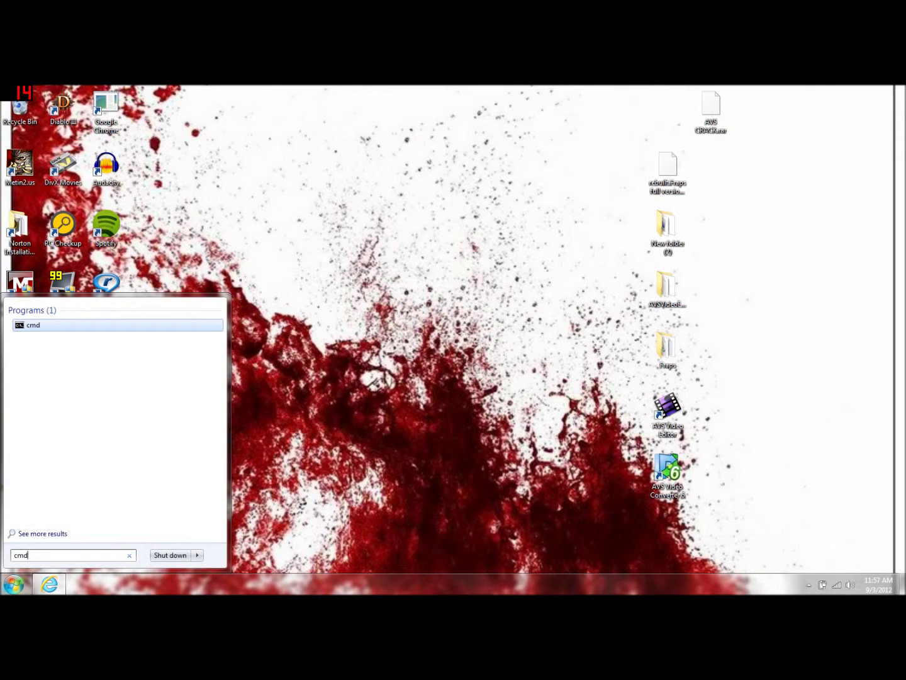
pyautogui.press('Return')
pyautogui.moveTo(226, 137); pyautogui.dragTo(389, 236)
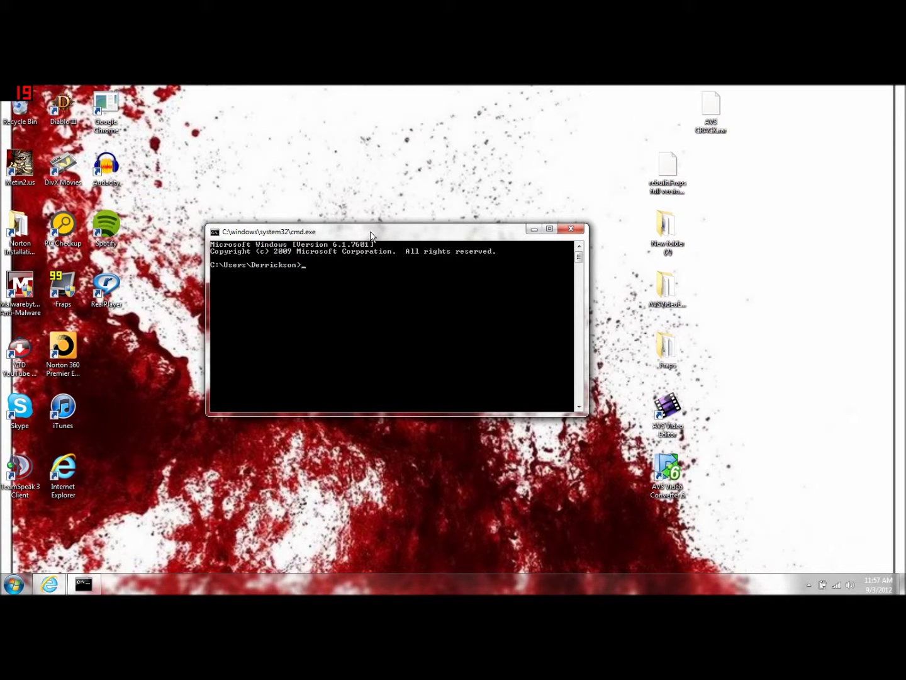
pyautogui.write('cd\\')
pyautogui.press('Return')
# Try to delete ctfmon.lnk with the commands "del s/ ctfmon.lnk" and "del. s/ ctfmon.lnk", and minimize the Command Prompt
pyautogui.write('del')
pyautogui.write('s/ ctf')
pyautogui.write('mon,')
pyautogui.write('lnk')
pyautogui.press('Return')
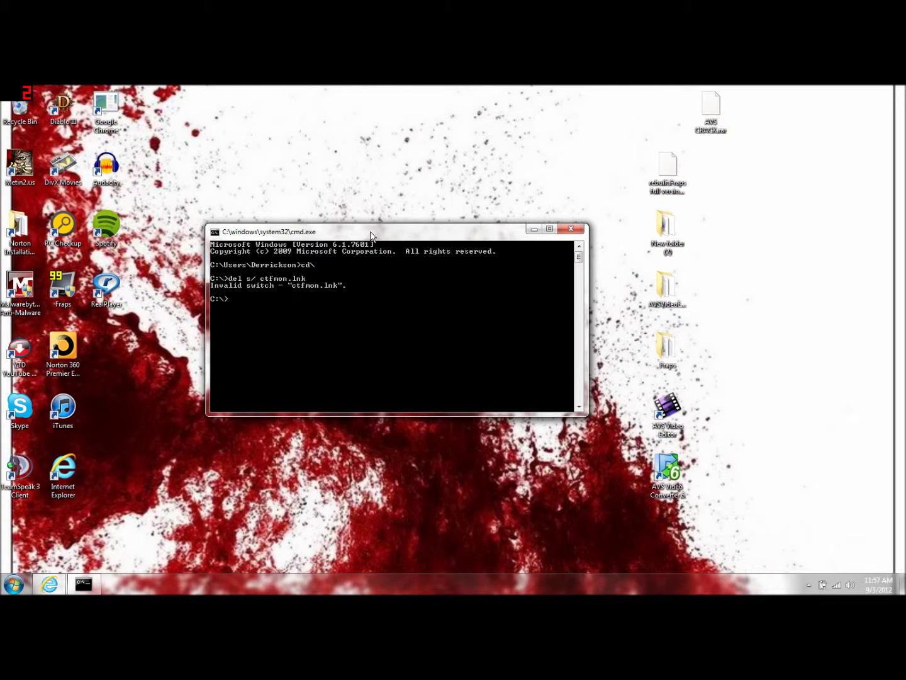
pyautogui.write('del. s/ ctfmon.lnk')
pyautogui.press('Return')
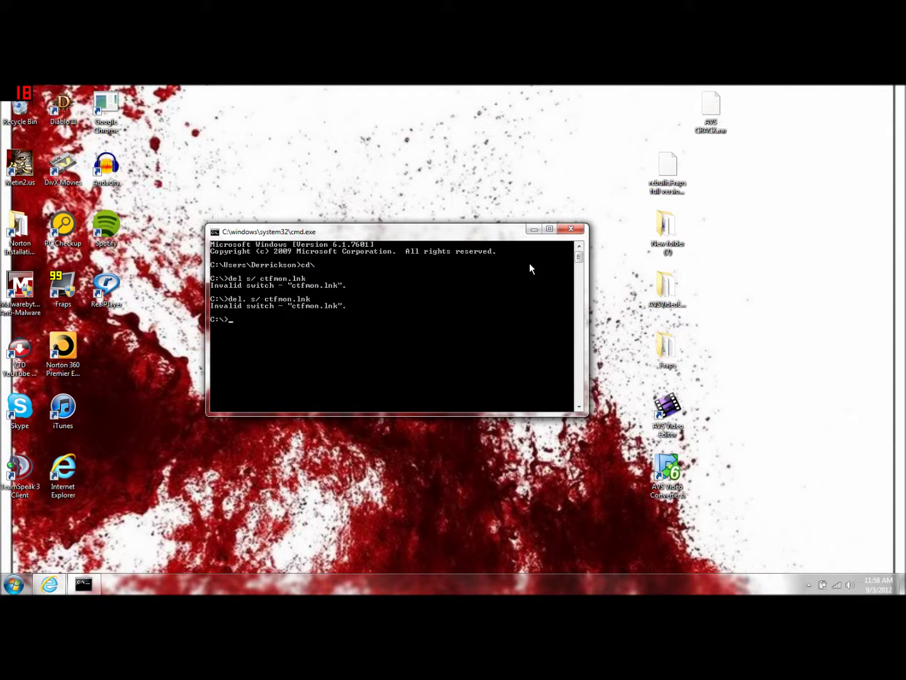
pyautogui.click(532, 231)
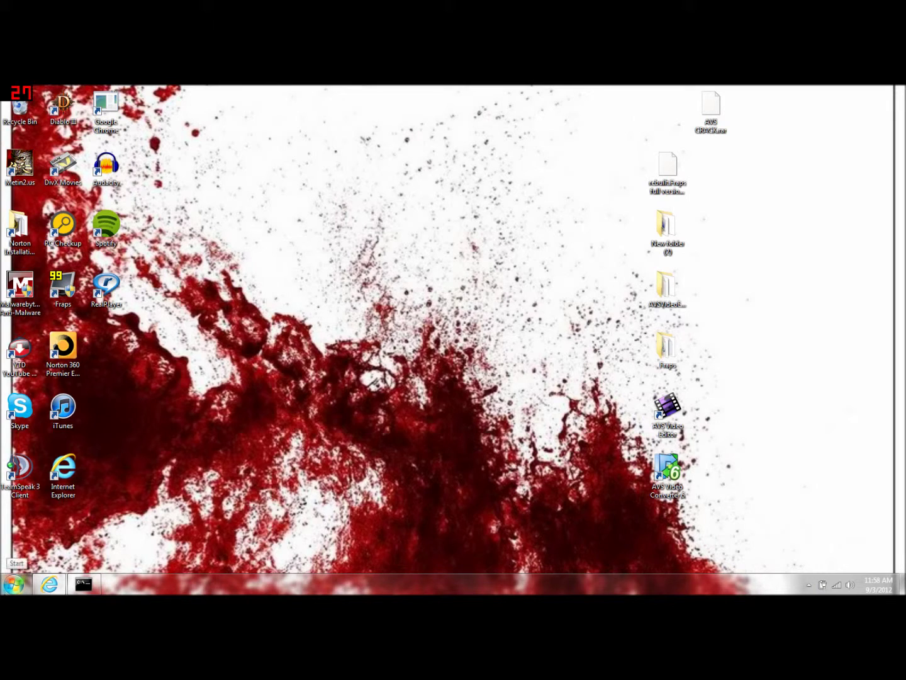
# Open the account's Temp folder by looking up %temp%
pyautogui.click(14, 583)
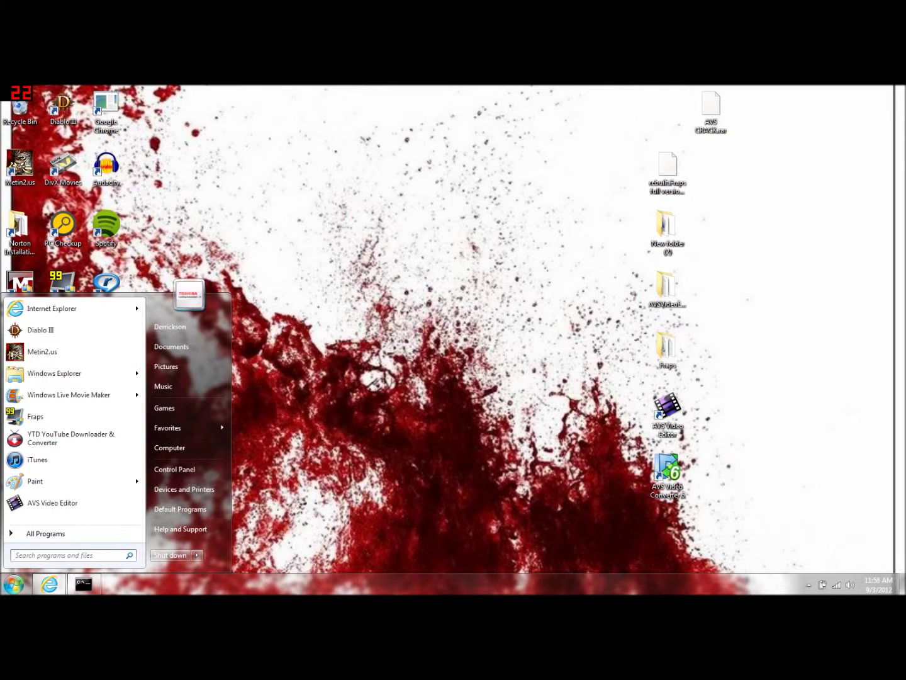
pyautogui.click(13, 553)
pyautogui.write('%')
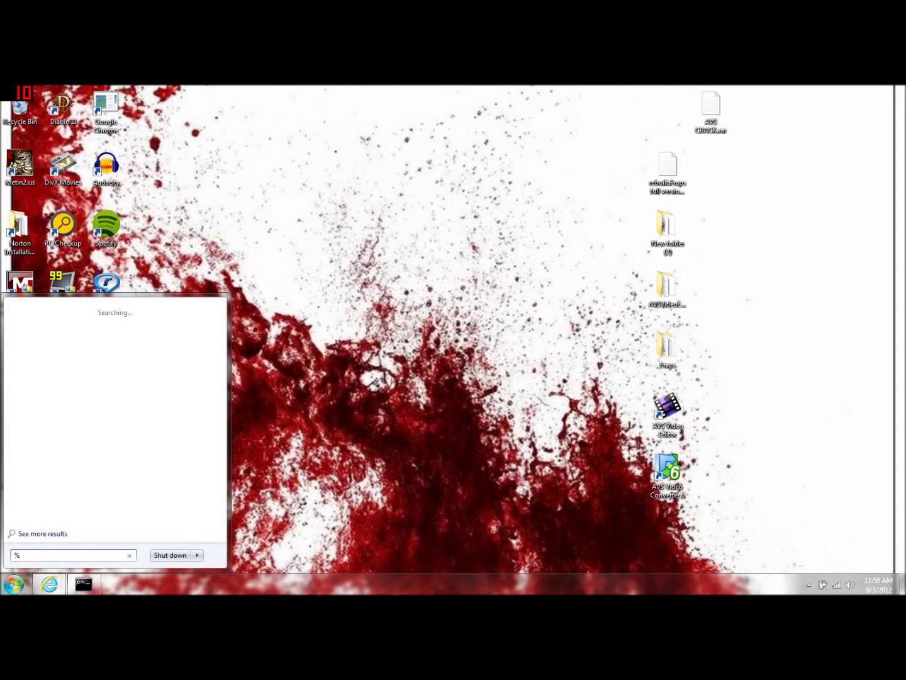
pyautogui.write('temp')
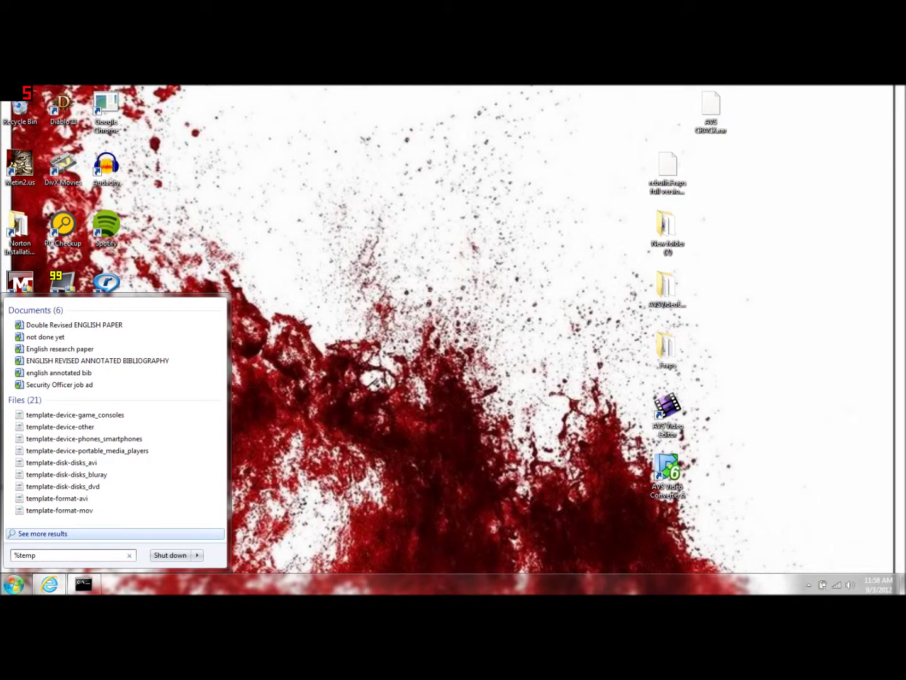
pyautogui.write('%')
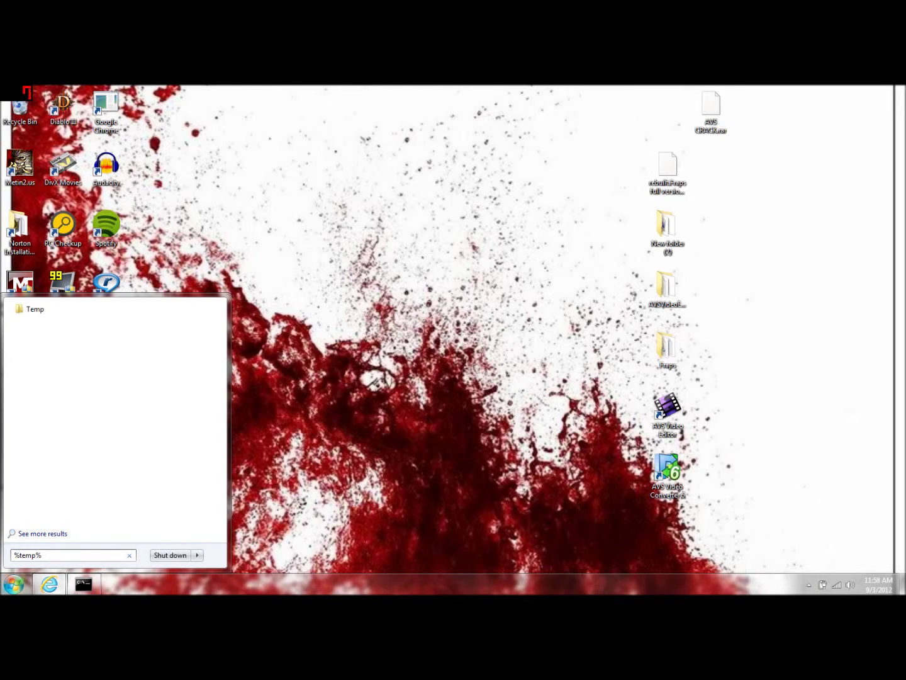
pyautogui.click(42, 309)
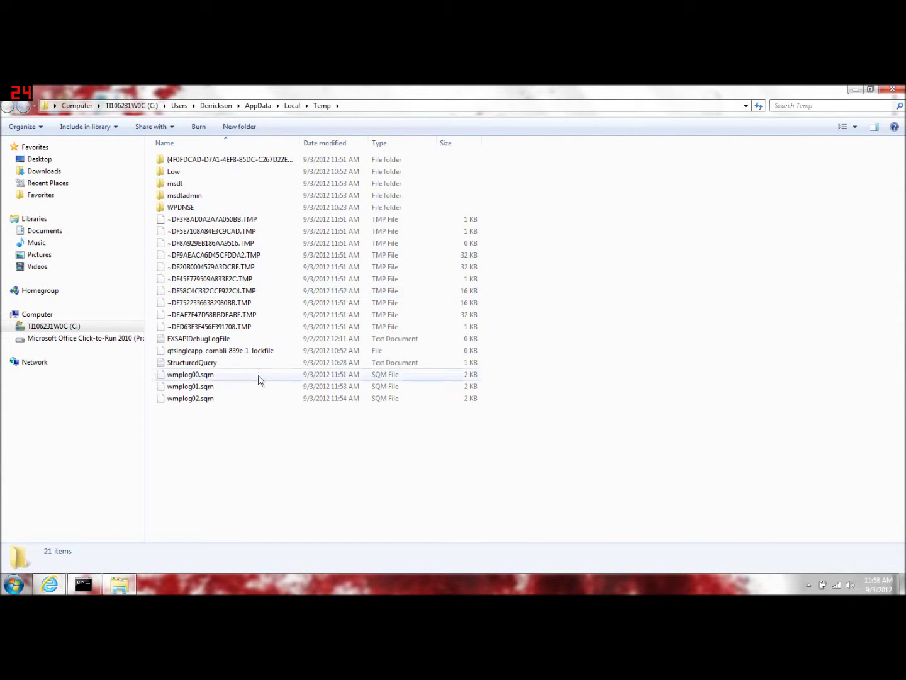
# Delete all files and folders in the Temp folder, cancel the removal of items in use, and close the folder
pyautogui.click(243, 161)
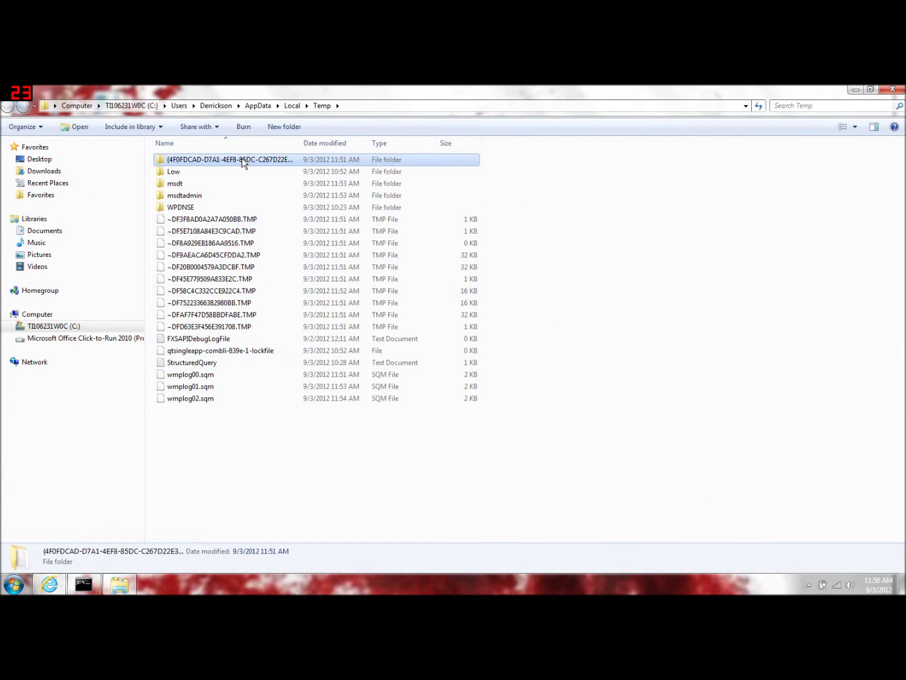
pyautogui.keyDown('shift'); pyautogui.click(220, 400); pyautogui.keyUp('shift')
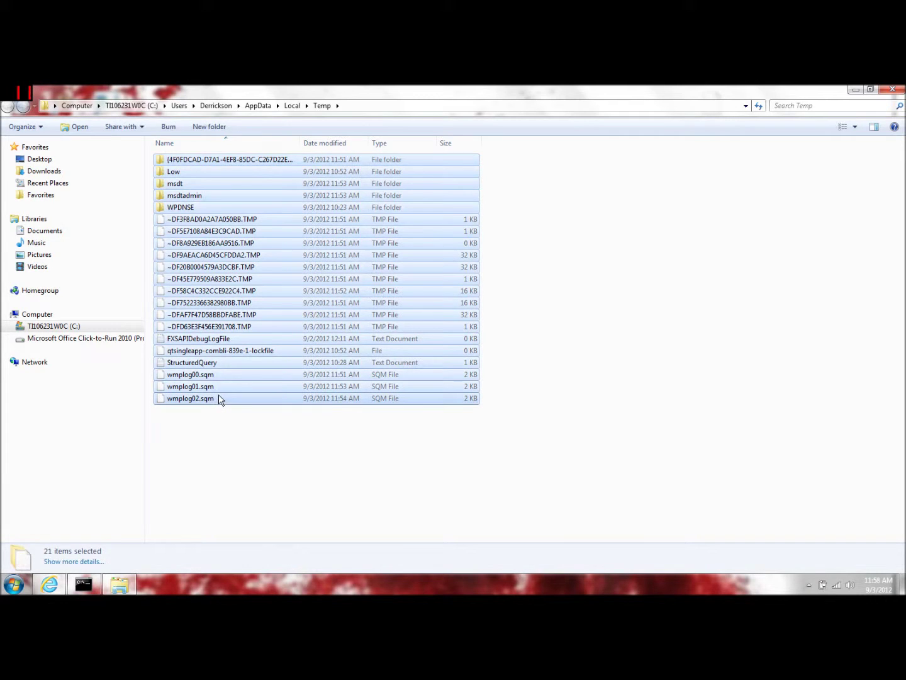
pyautogui.press('Delete')
pyautogui.press('Return')
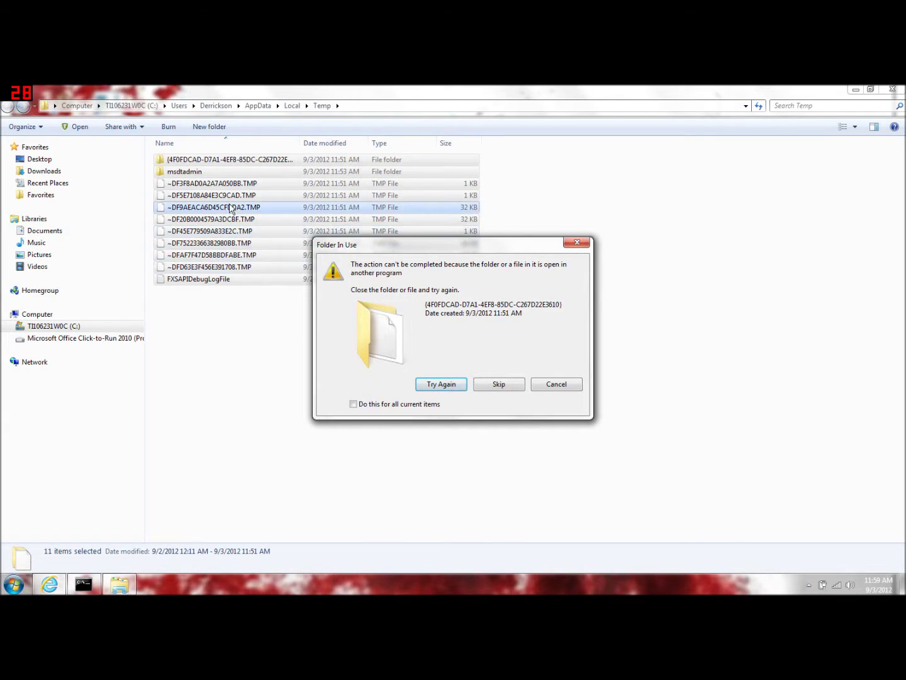
pyautogui.click(577, 242)
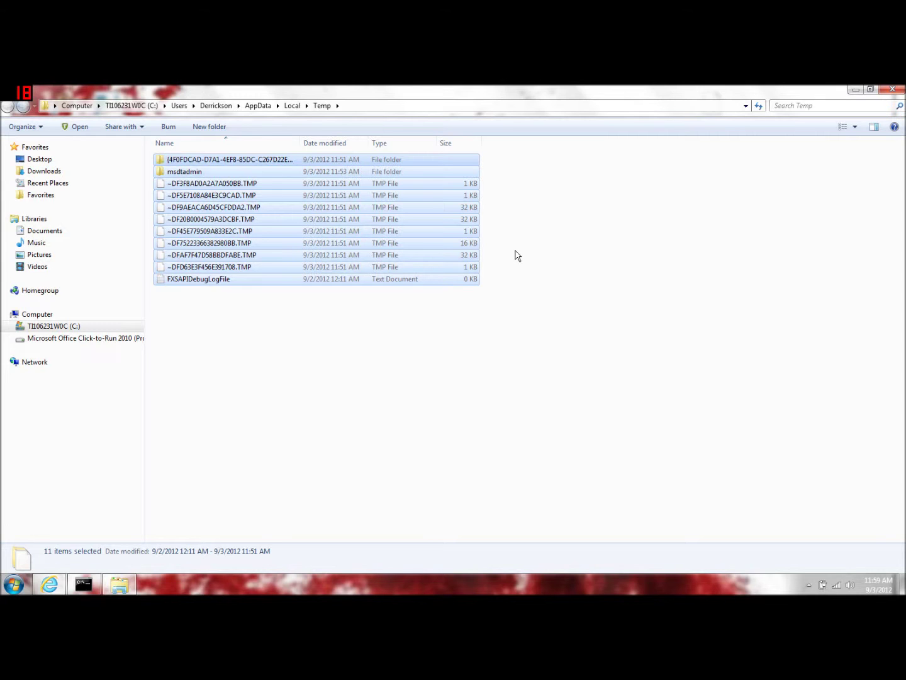
pyautogui.click(892, 89)
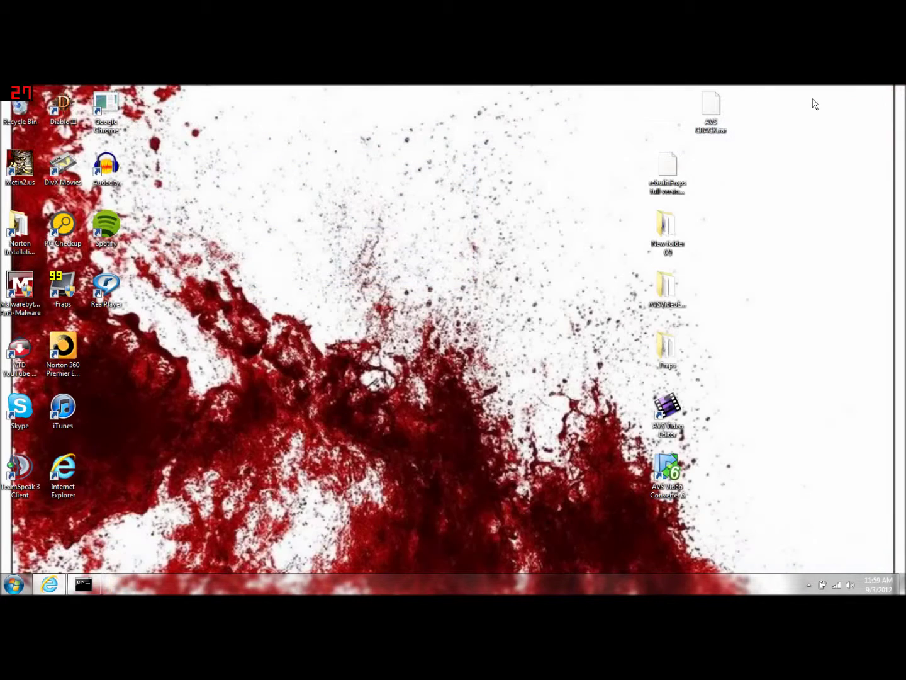
# Permanently delete everything in the Recycle Bin and close its window
pyautogui.doubleClick(20, 106)
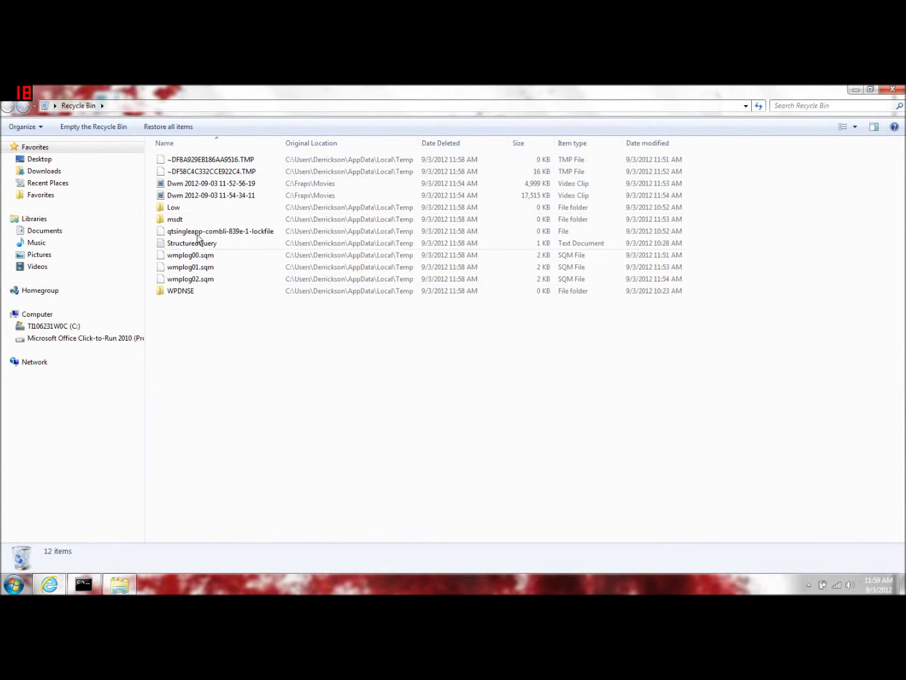
pyautogui.click(207, 162)
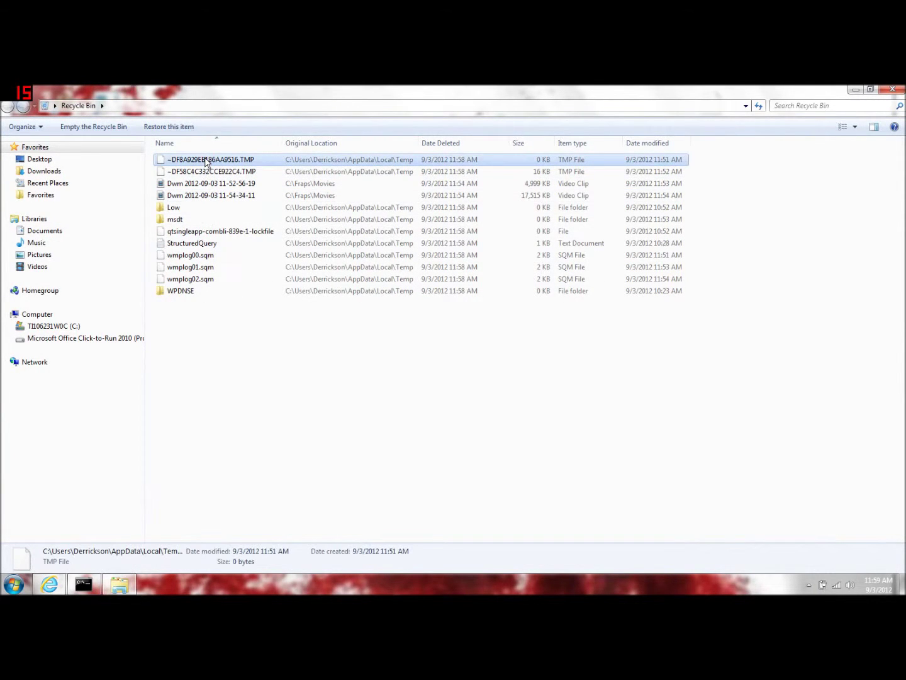
pyautogui.keyDown('shift'); pyautogui.click(190, 291); pyautogui.keyUp('shift')
pyautogui.press('Delete')
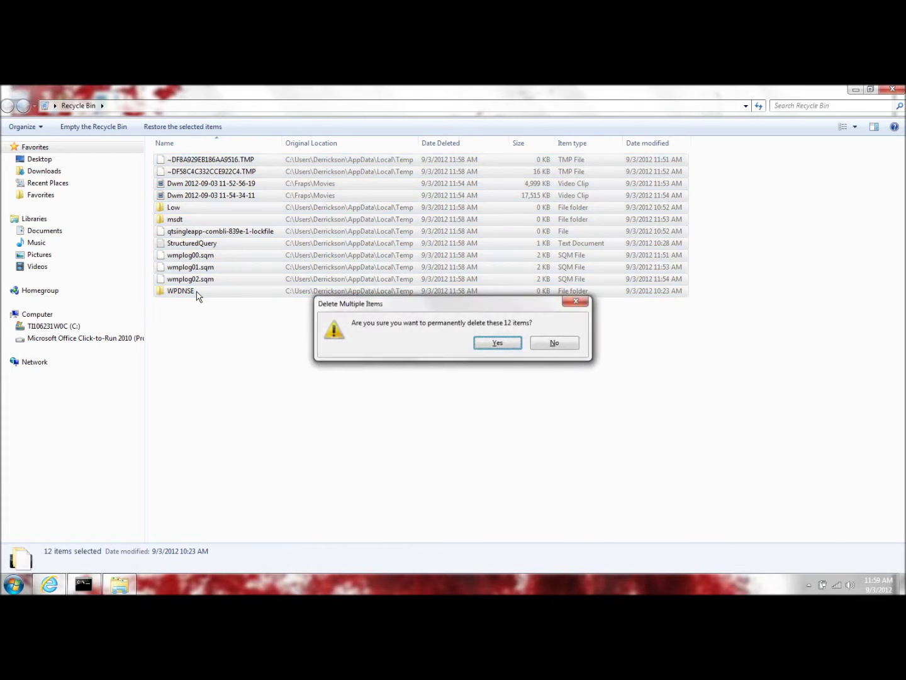
pyautogui.press('Return')
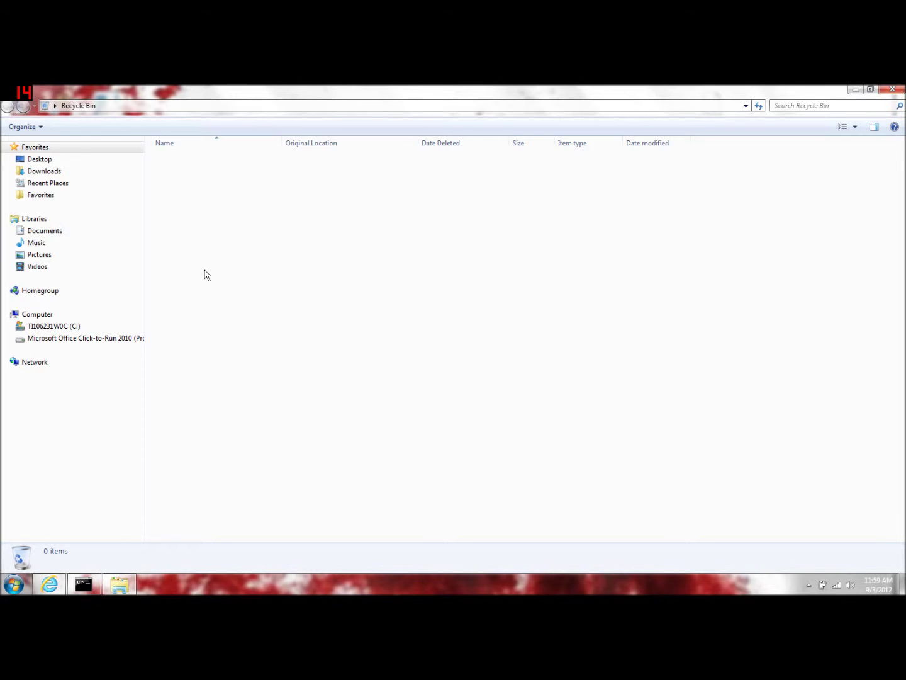
pyautogui.click(893, 89)
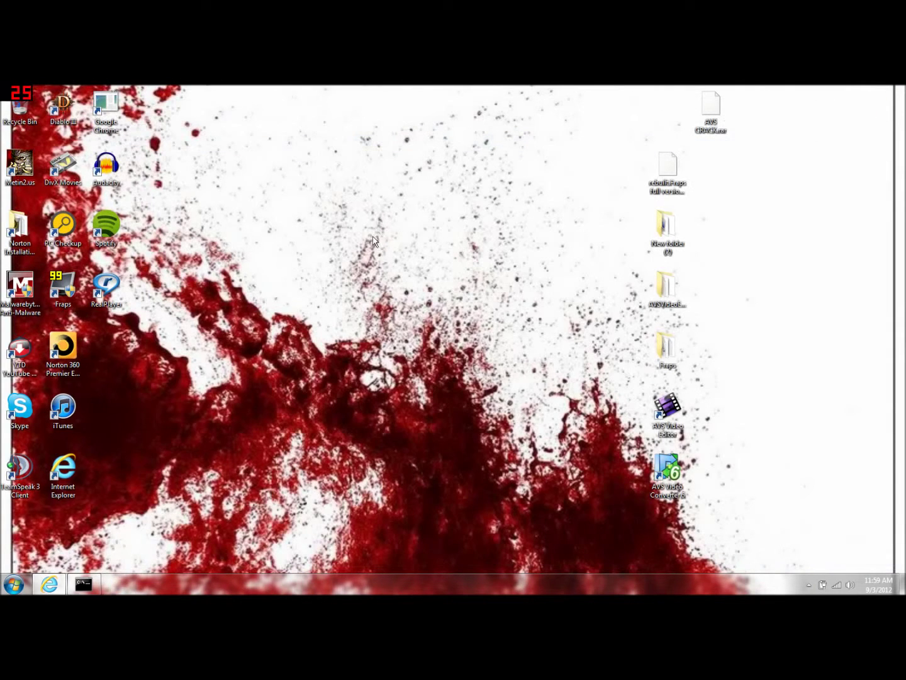
pyautogui.click(50, 584)
pyautogui.click(410, 106)
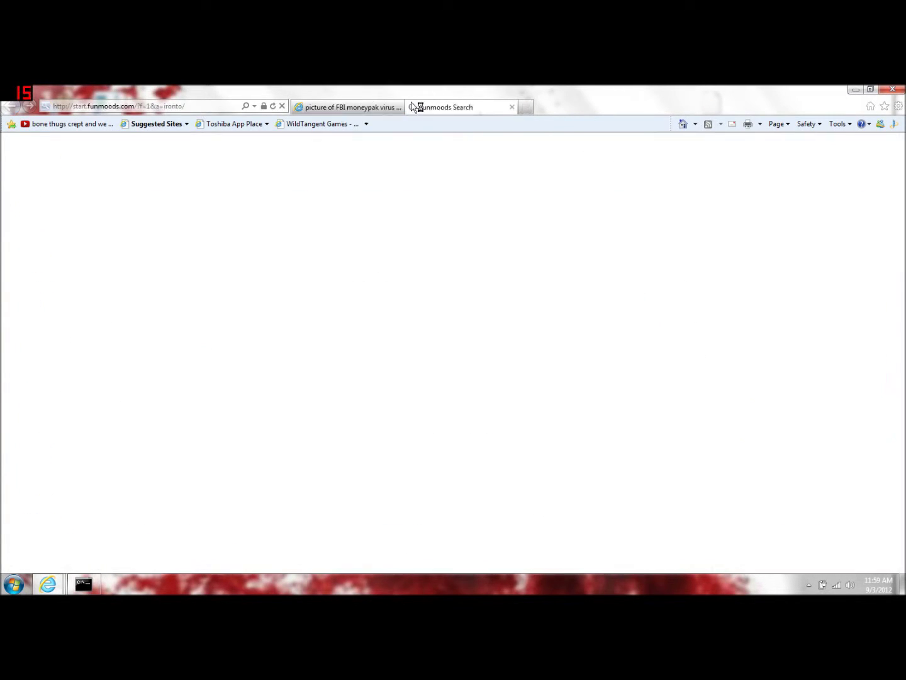
pyautogui.click(340, 108)
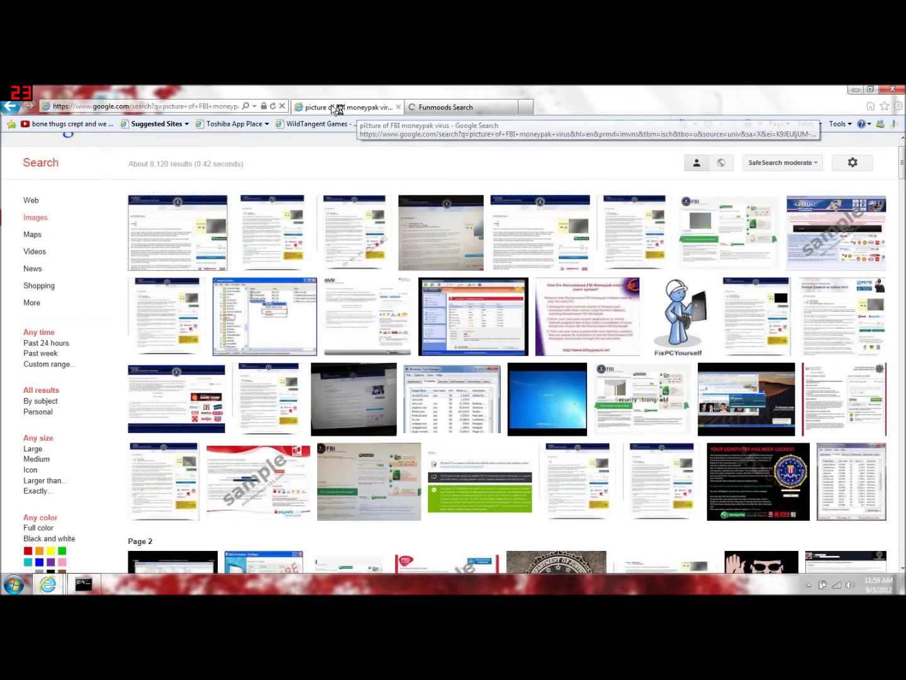
pyautogui.click(449, 110)
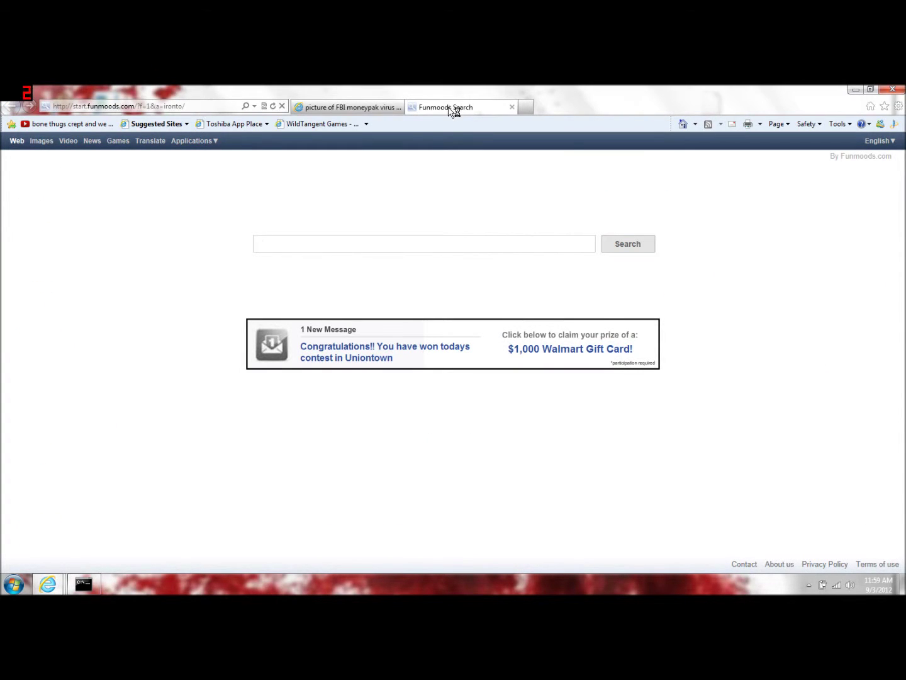
pyautogui.click(179, 107)
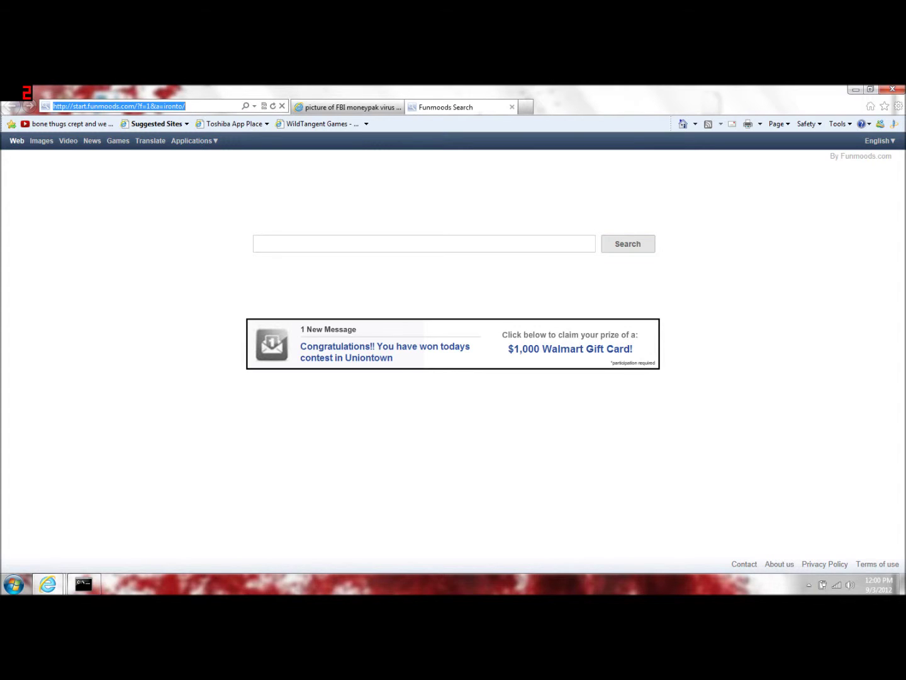
pyautogui.write('w')
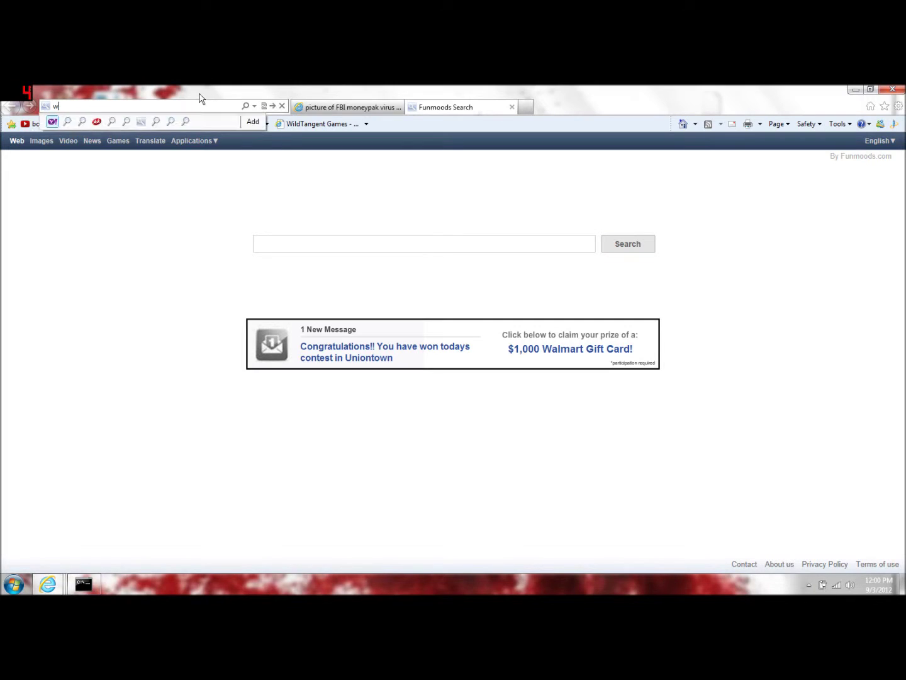
pyautogui.write('ww')
pyautogui.write('.')
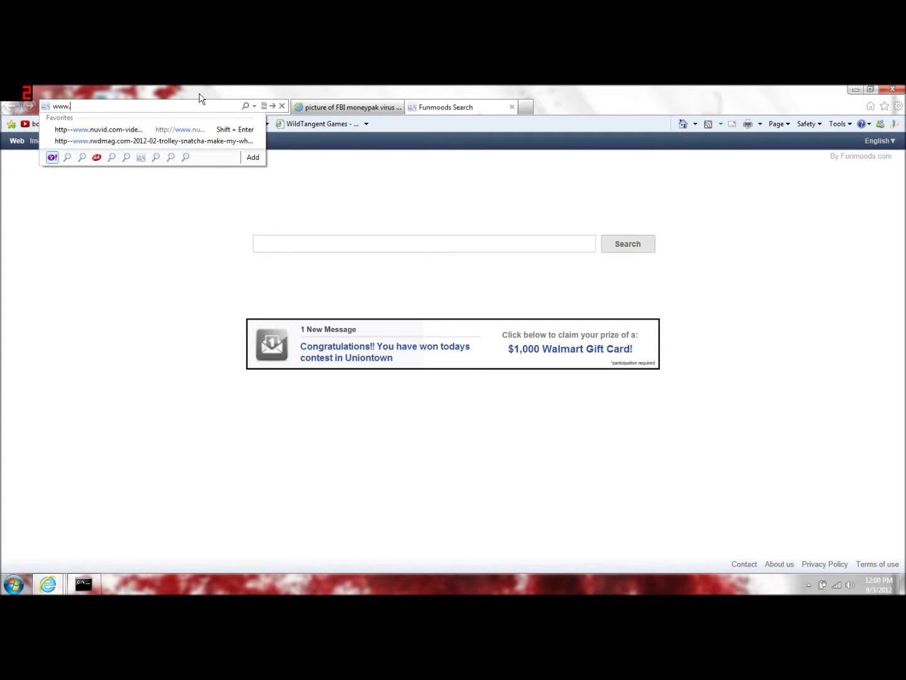
pyautogui.write('fixpcyourself')
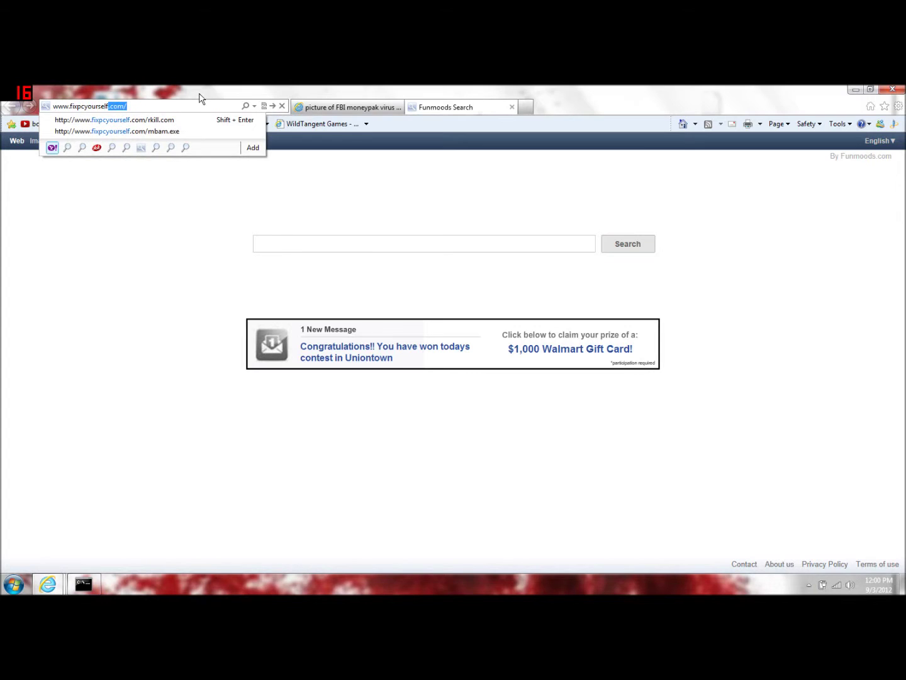
pyautogui.write('.com/rkill.com')
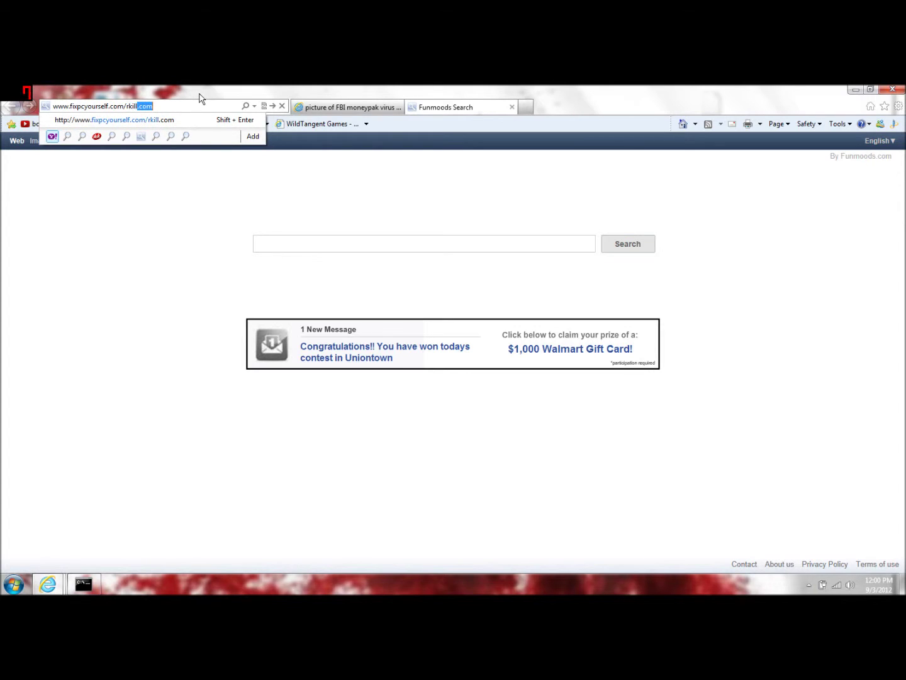
pyautogui.press('Return')
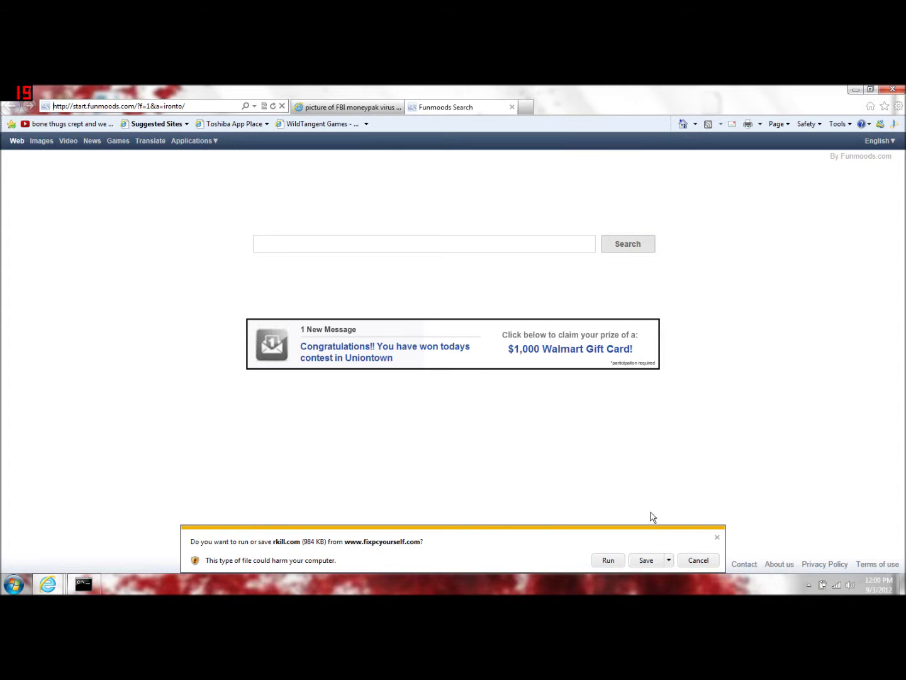
# Save the rkill.com download and run it despite the unverified publisher
pyautogui.click(636, 560)
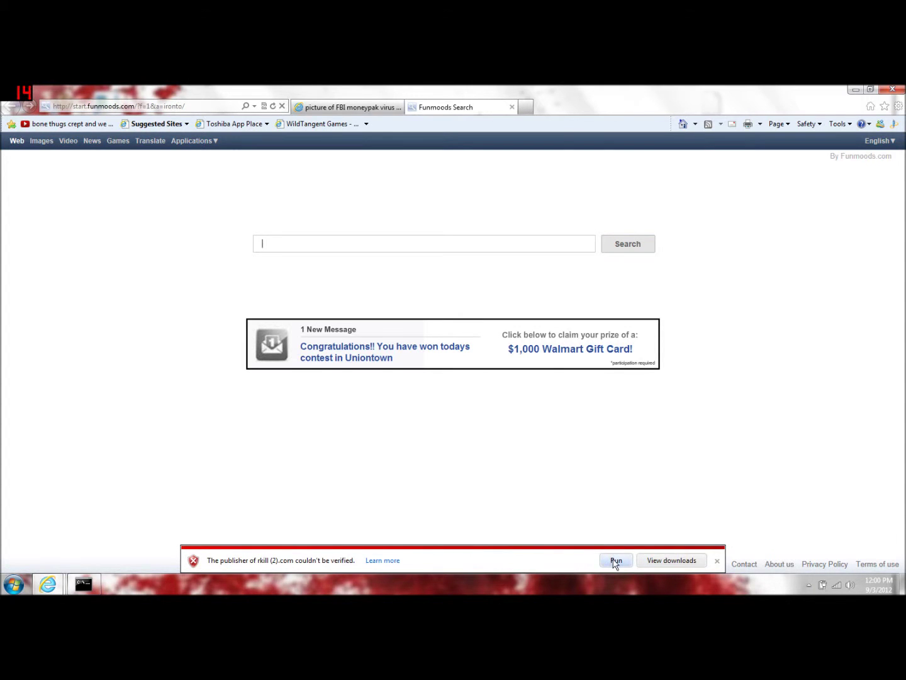
pyautogui.click(614, 560)
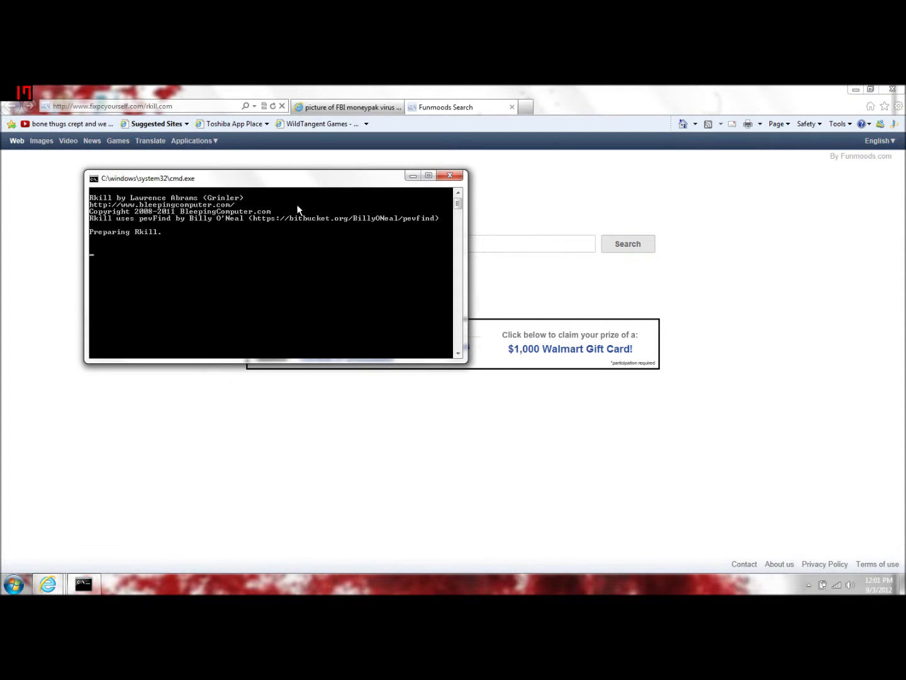
pyautogui.moveTo(366, 180); pyautogui.dragTo(404, 187)
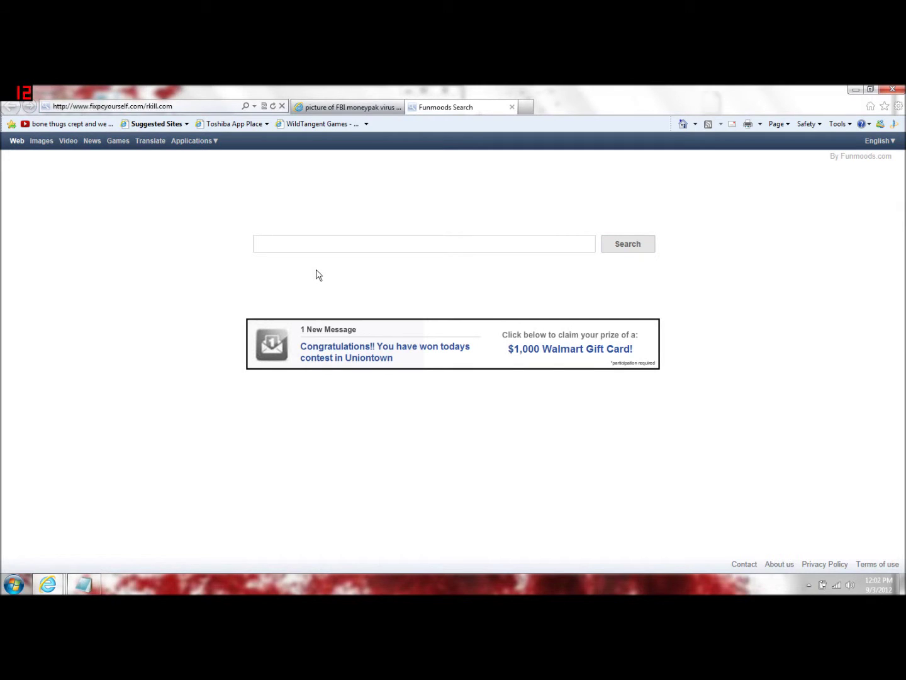
# Minimize Internet Explorer to view the rkill log in Notepad, and close the log
pyautogui.click(856, 88)
pyautogui.moveTo(324, 94); pyautogui.dragTo(505, 127)
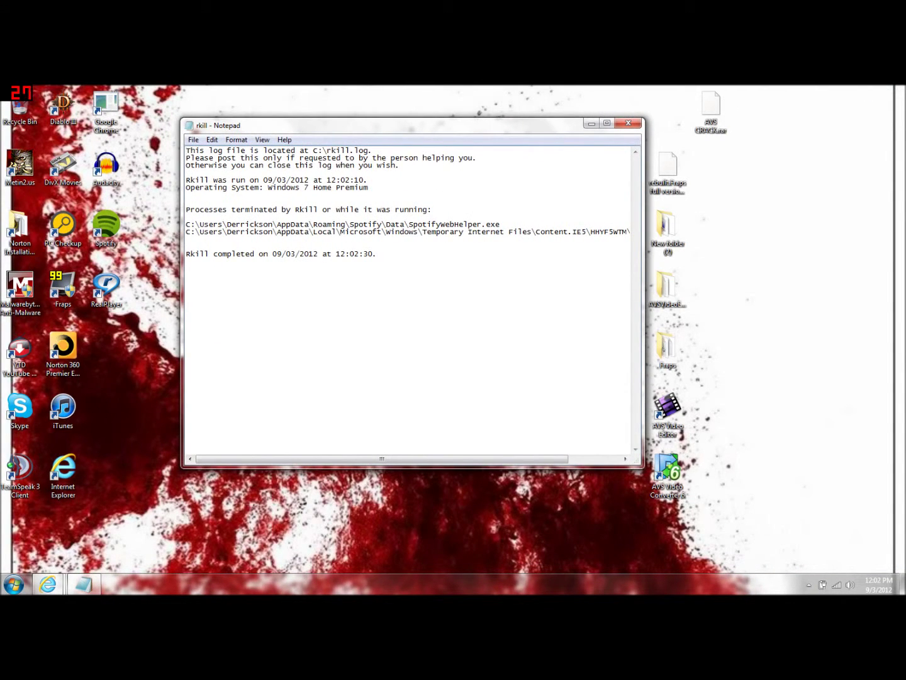
pyautogui.click(627, 124)
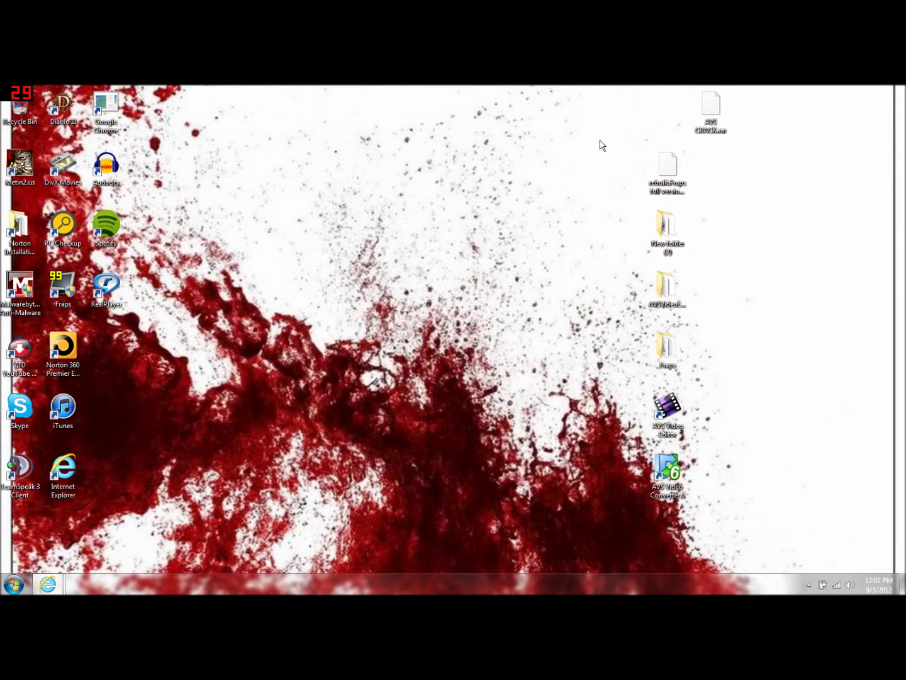
pyautogui.moveTo(49, 584)
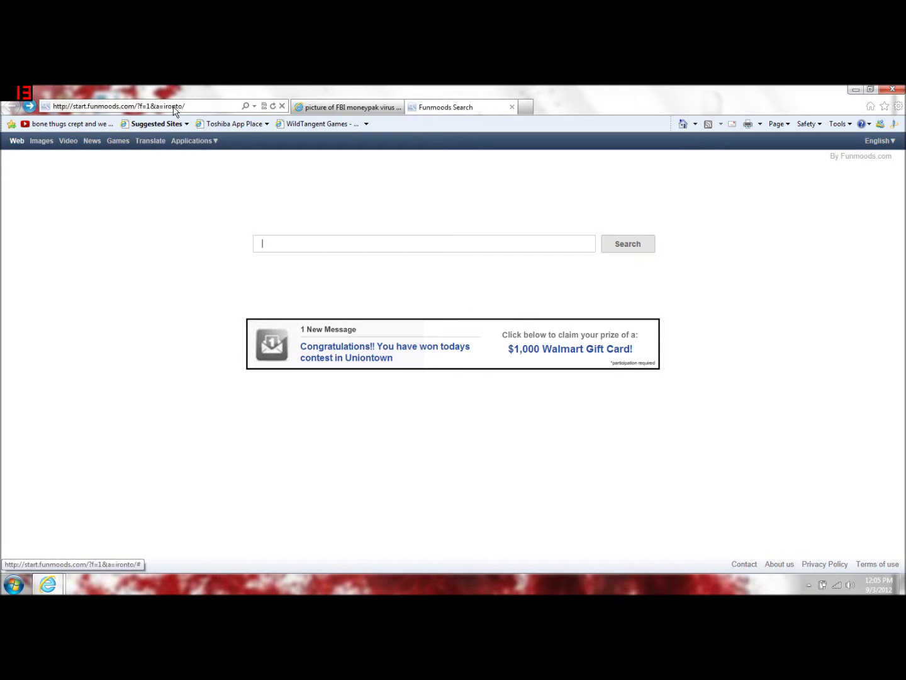
pyautogui.click(174, 107)
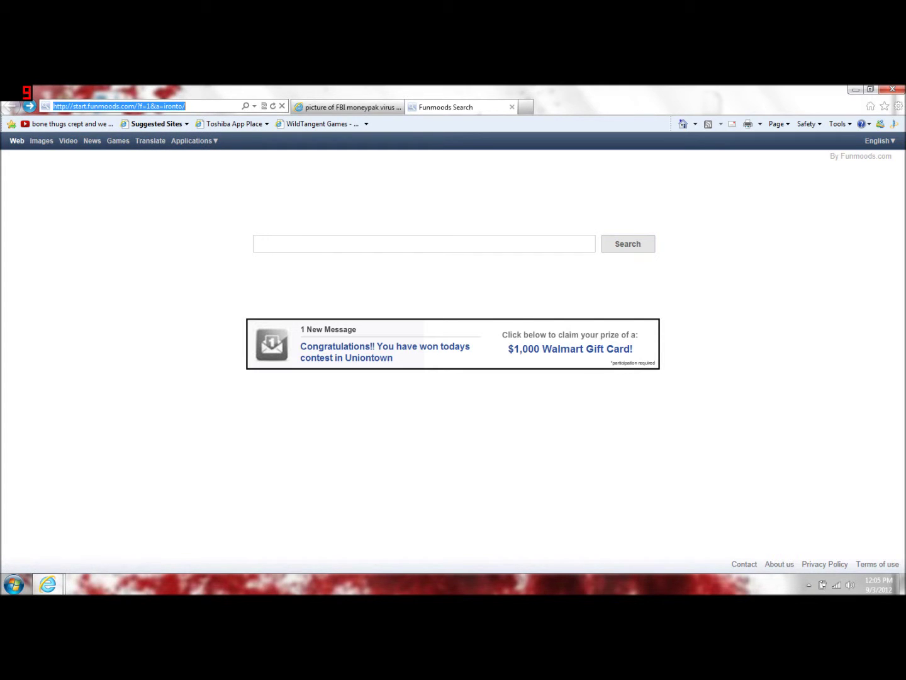
pyautogui.write('www.fixpcyourself.com')
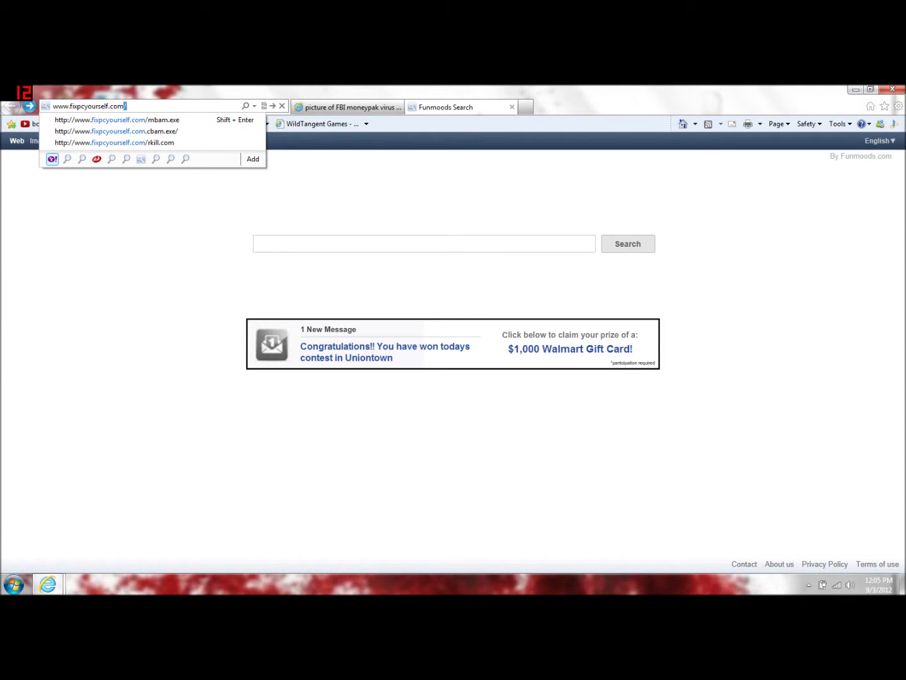
pyautogui.write('/')
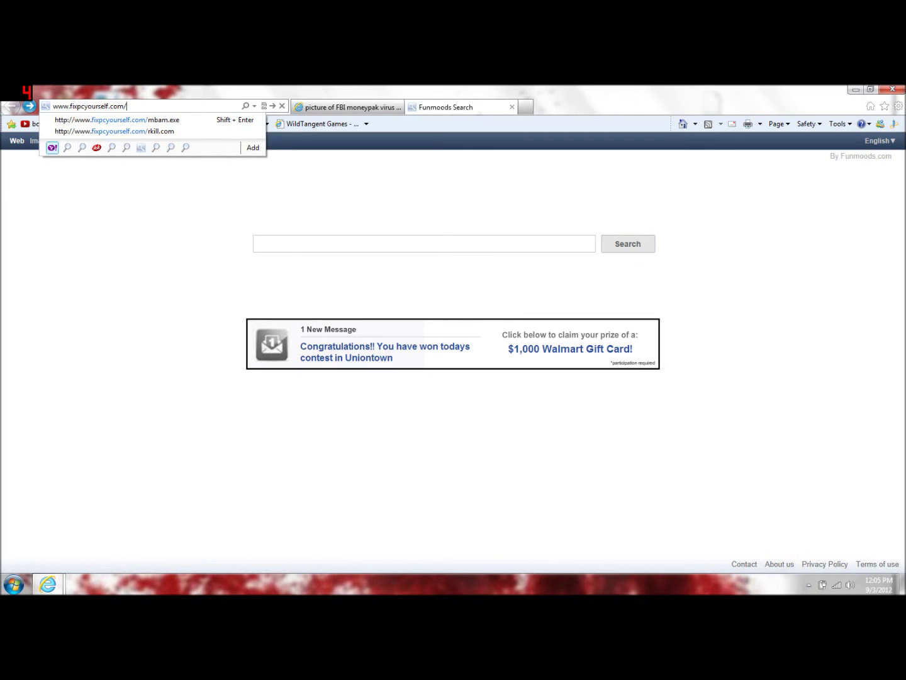
pyautogui.write('mbam.exe')
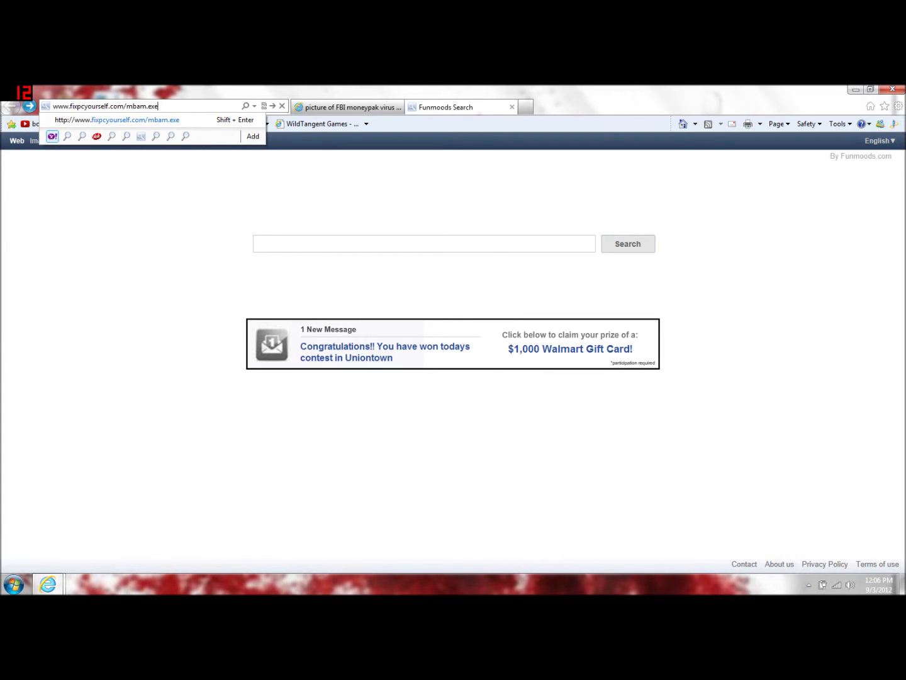
pyautogui.press('Return')
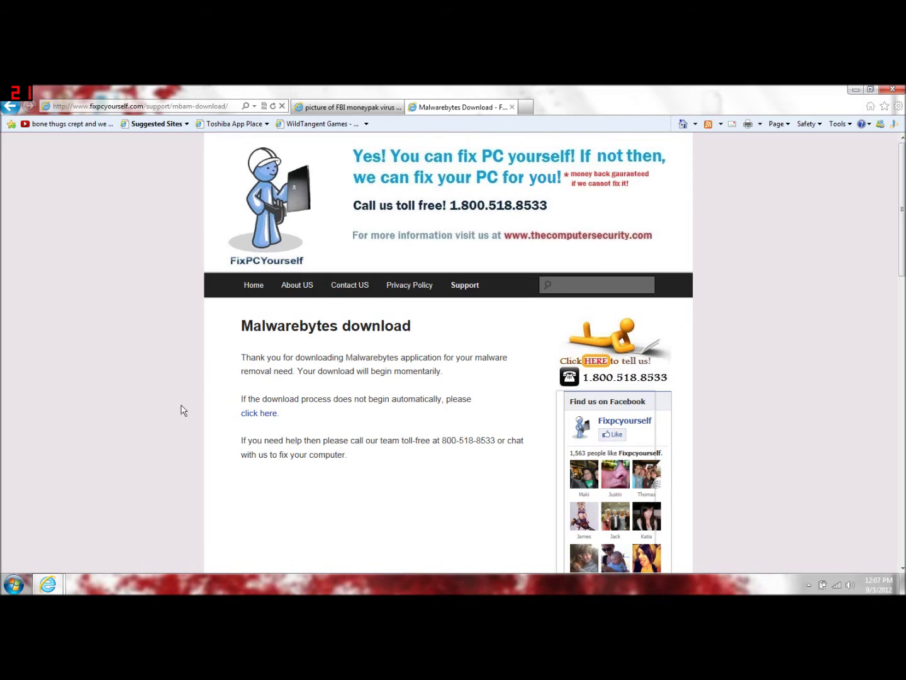
# Bring up the Windows Start menu
pyautogui.click(25, 586)
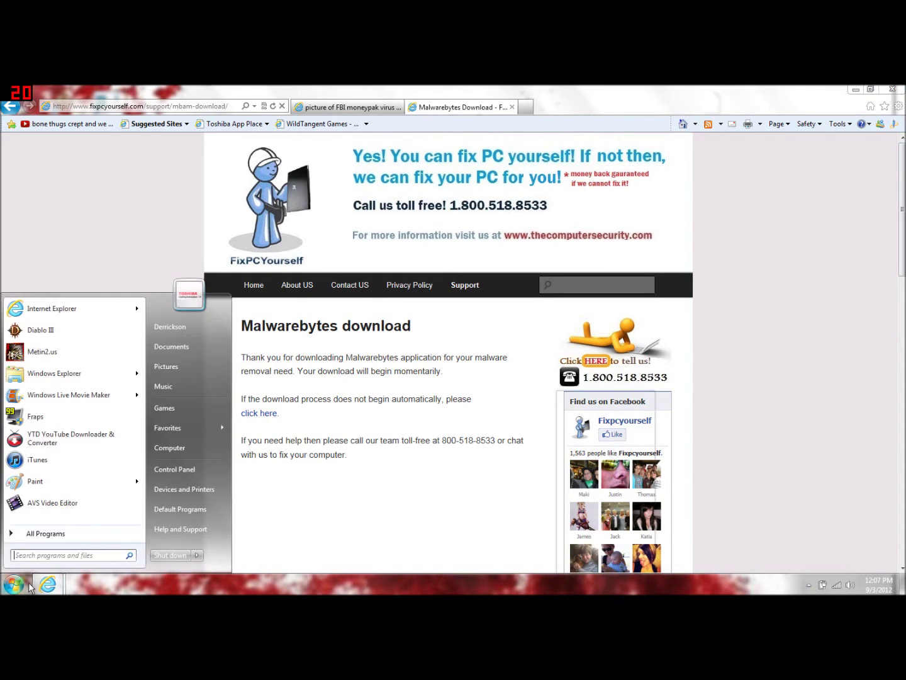